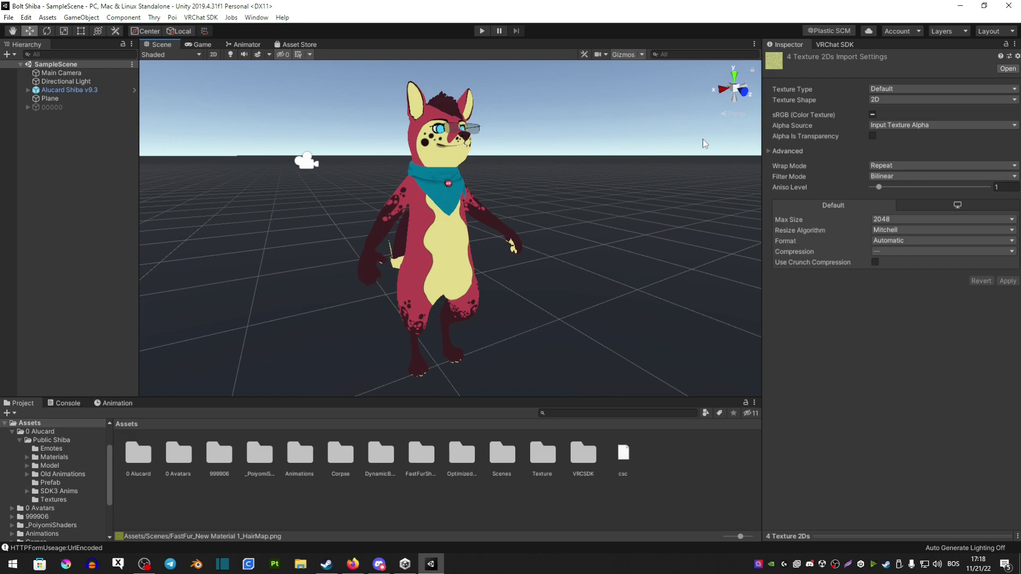
Import the desktop's VRCLens-v1.8.0.unitypackage with all its files into the project
{"action": "left_click_drag", "start_coordinate": [417, 6], "coordinate": [513, 24]}
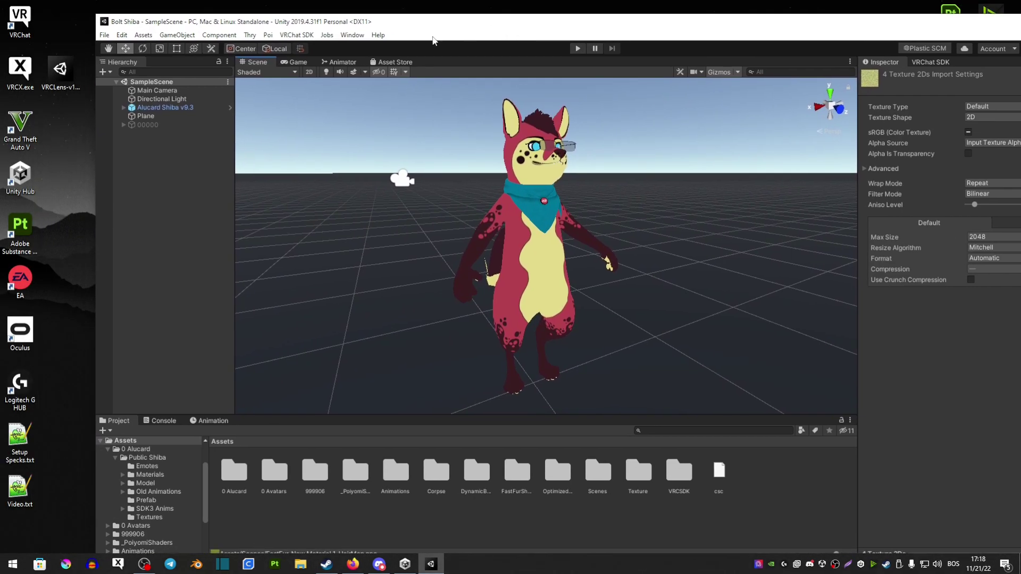
{"action": "left_click", "coordinate": [77, 80]}
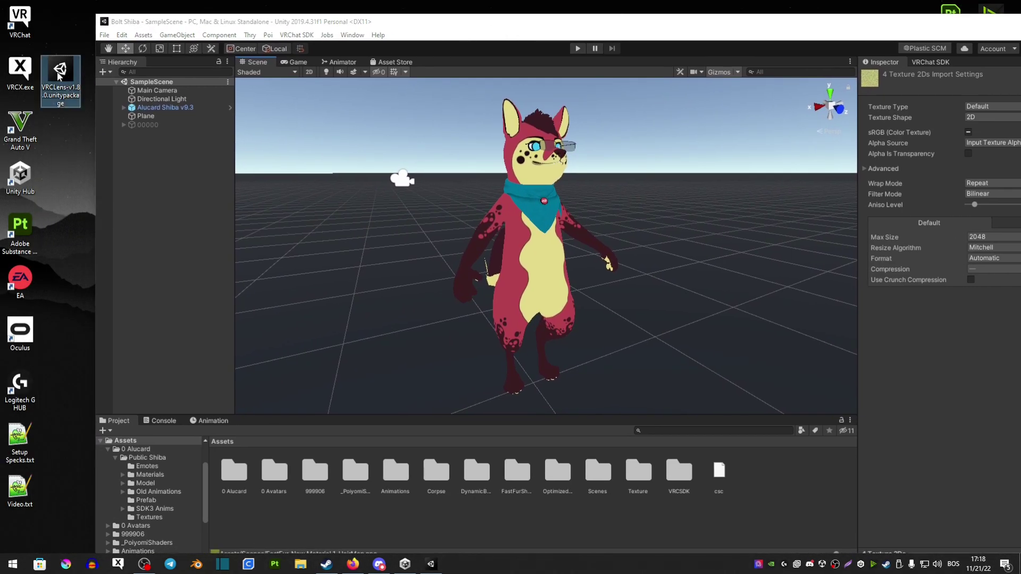
{"action": "double_click", "coordinate": [60, 104]}
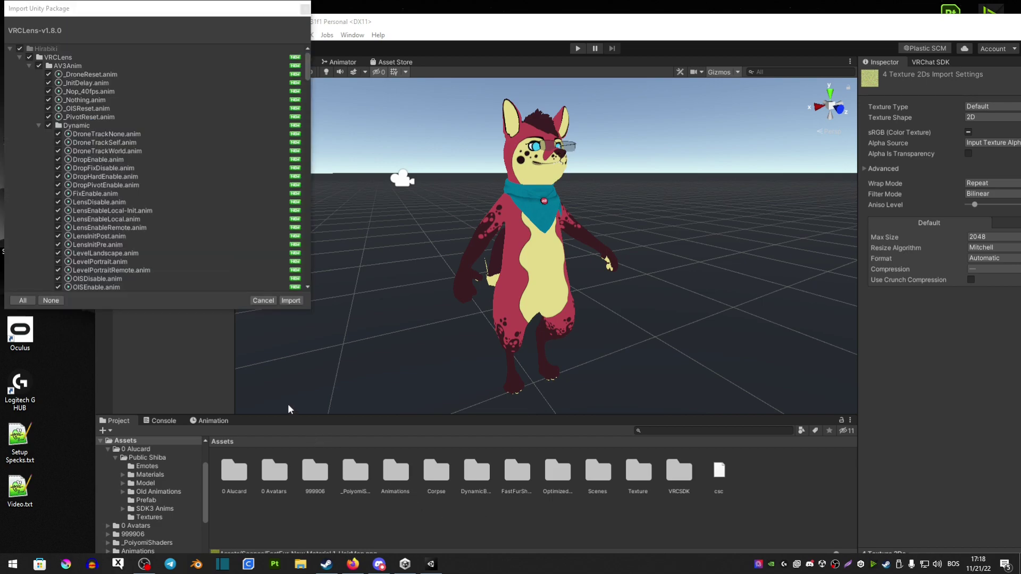
{"action": "left_click", "coordinate": [291, 301]}
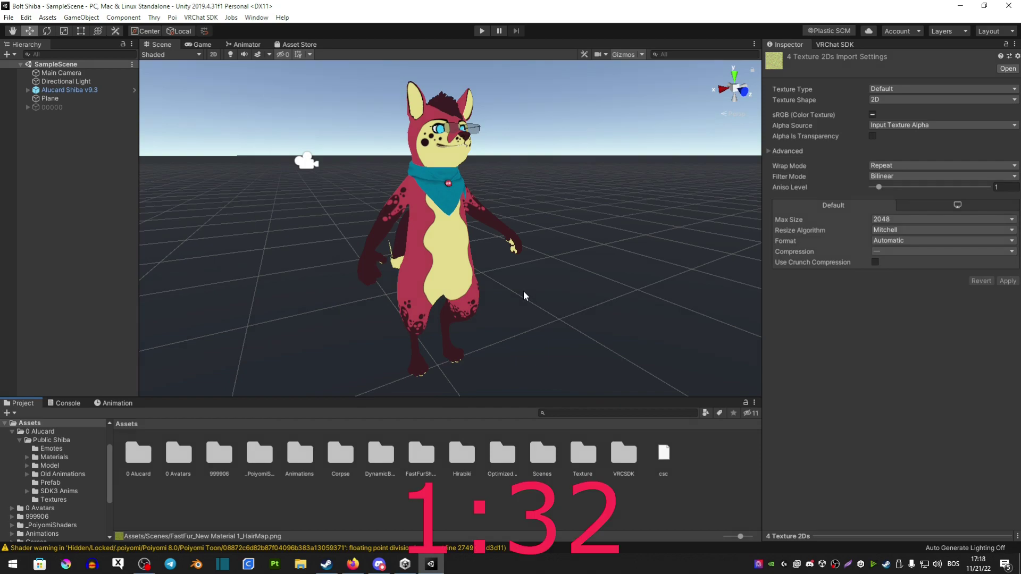
Place the VRCLens prefab from Hirabiki/VRCLens/Prefabs in the scene, targeting Alucard Shiba v9.3
{"action": "left_click", "coordinate": [562, 413]}
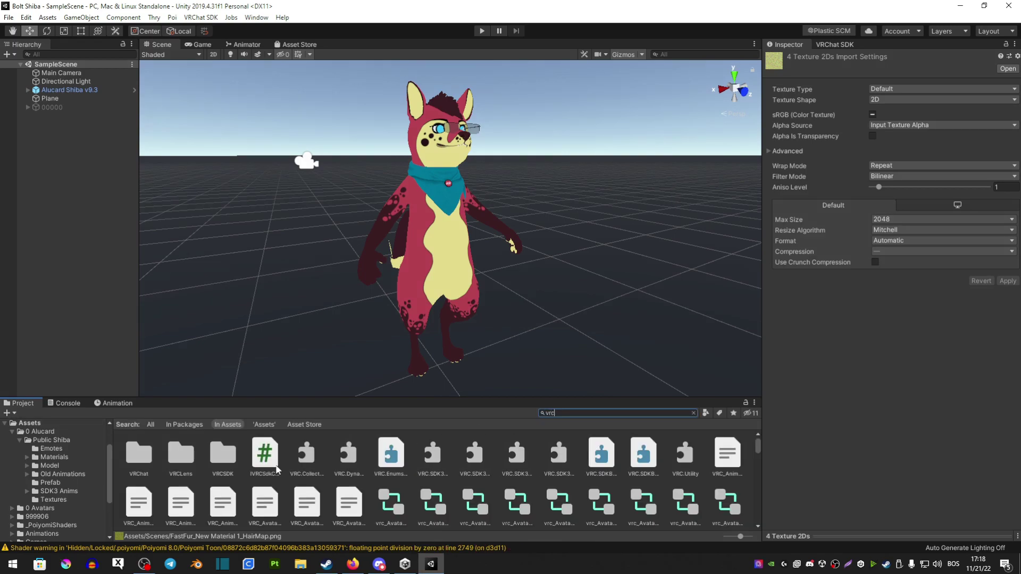
{"action": "double_click", "coordinate": [187, 459]}
{"action": "left_click", "coordinate": [254, 458]}
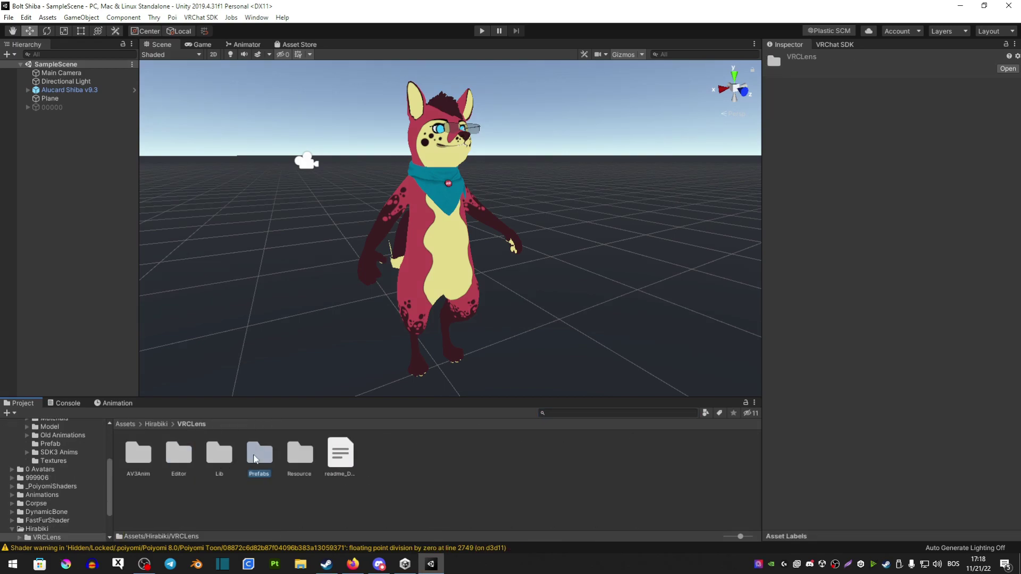
{"action": "double_click", "coordinate": [255, 457]}
{"action": "left_click_drag", "start_coordinate": [339, 454], "coordinate": [77, 286]}
{"action": "left_click_drag", "start_coordinate": [494, 244], "coordinate": [544, 291], "text": "alt"}
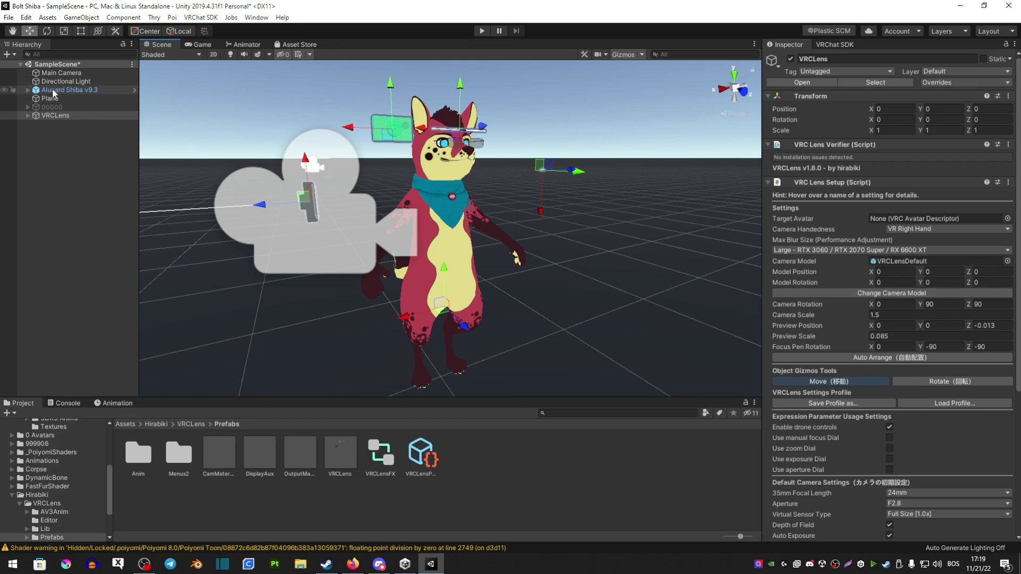
{"action": "left_click_drag", "start_coordinate": [52, 92], "coordinate": [925, 221]}
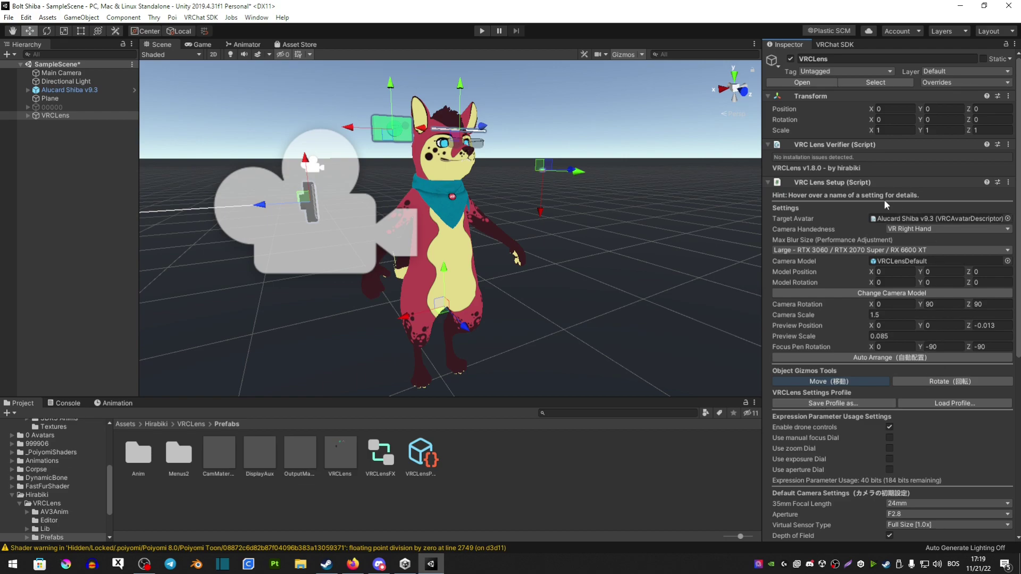
Set the avatar's Main MEnu as VRCLens's Destination Sub Menu
{"action": "left_click", "coordinate": [74, 89]}
{"action": "scroll", "coordinate": [918, 330], "scroll_direction": "down", "scroll_amount": 10}
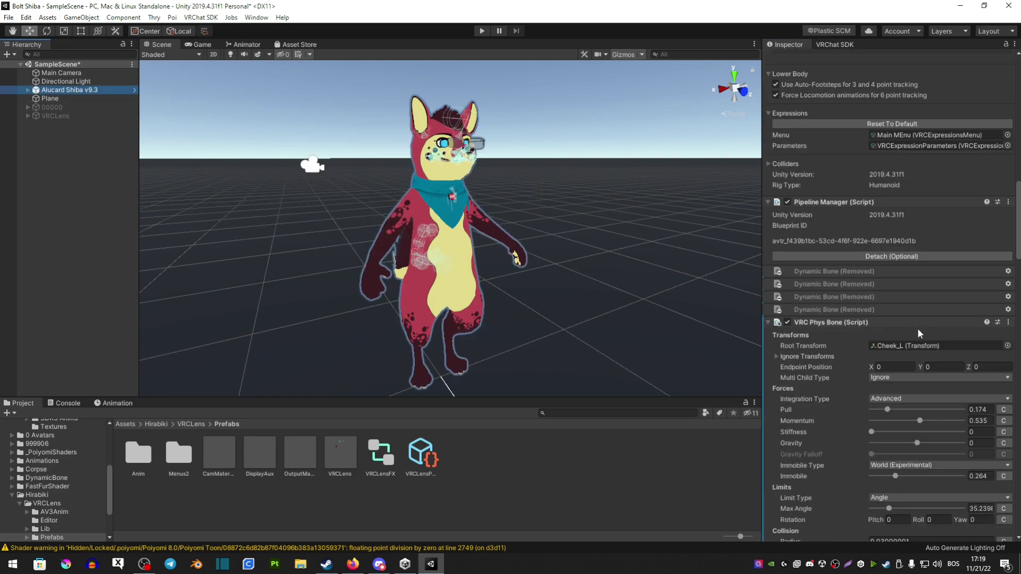
{"action": "scroll", "coordinate": [917, 328], "scroll_direction": "up", "scroll_amount": 5}
{"action": "left_click", "coordinate": [904, 326]}
{"action": "left_click", "coordinate": [903, 326]}
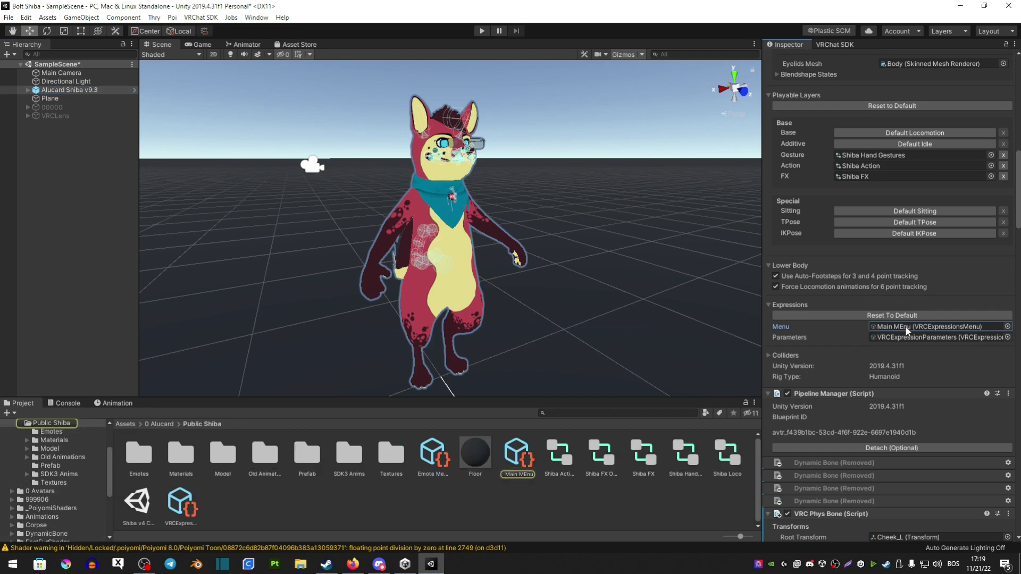
{"action": "left_click", "coordinate": [48, 116]}
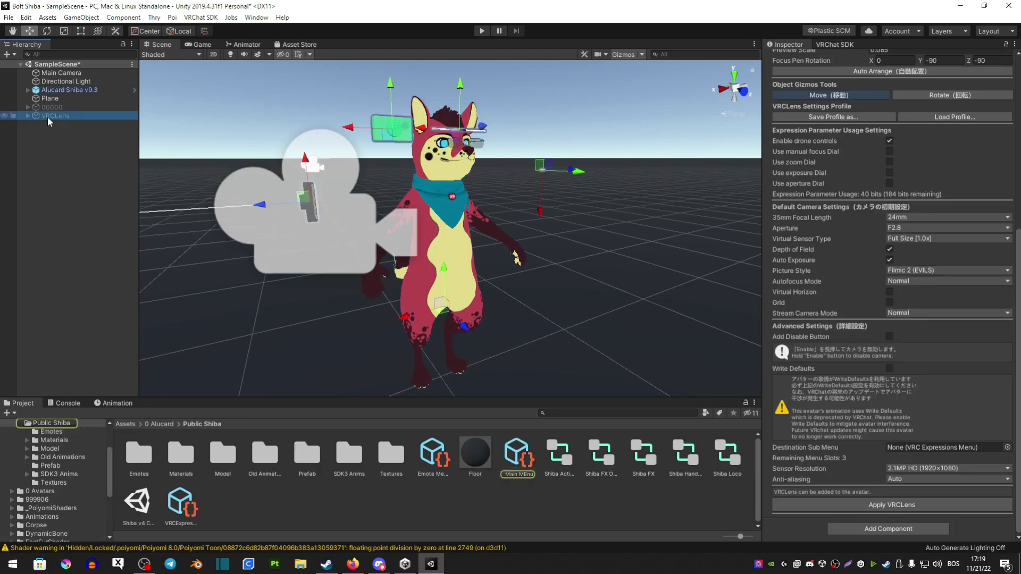
{"action": "left_click_drag", "start_coordinate": [507, 467], "coordinate": [916, 449]}
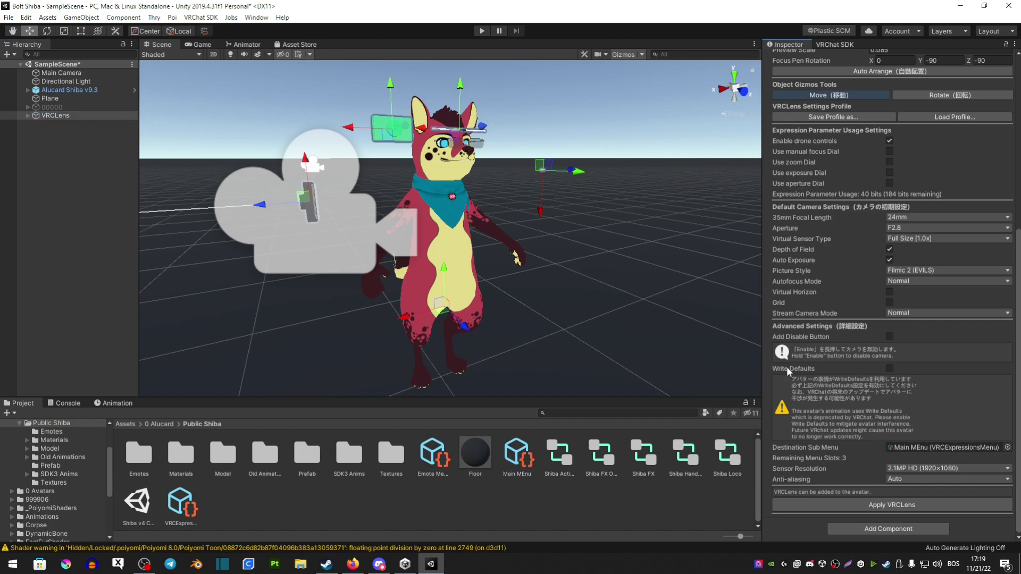
Enable Write Defaults and Add Disable Button, with 12mm focal length and F1.4 aperture
{"action": "left_click", "coordinate": [889, 367]}
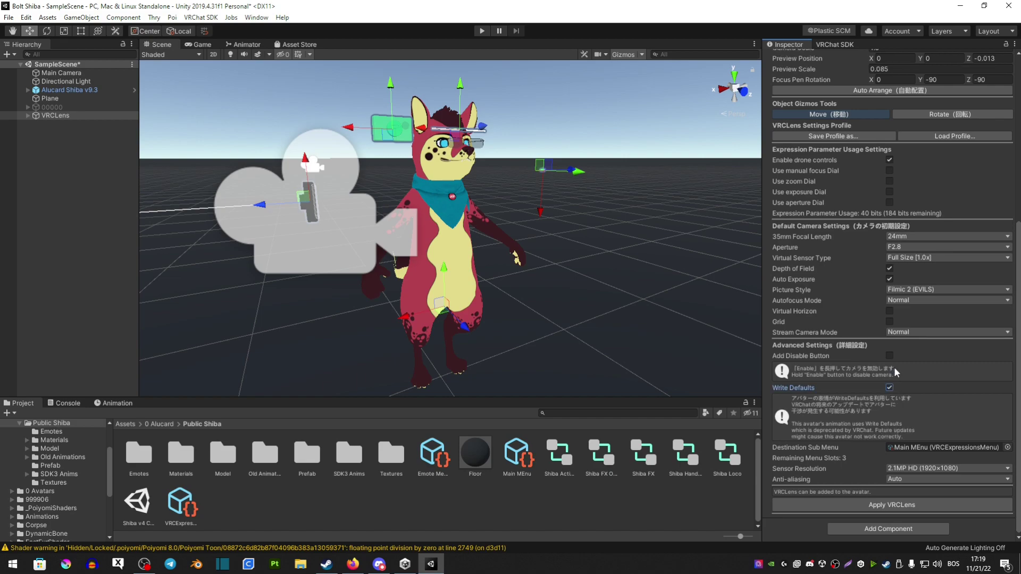
{"action": "left_click", "coordinate": [889, 356]}
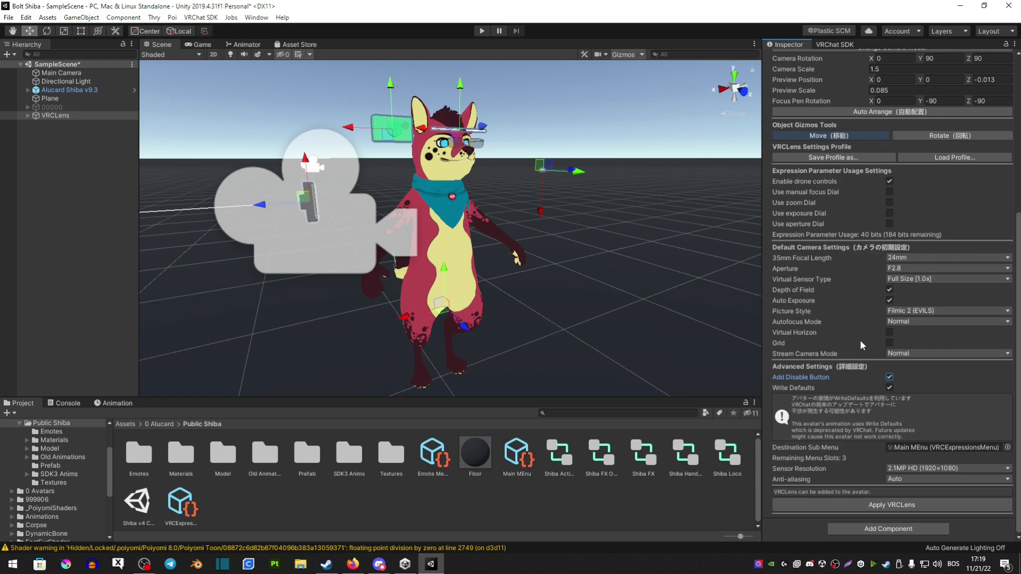
{"action": "left_click", "coordinate": [899, 259]}
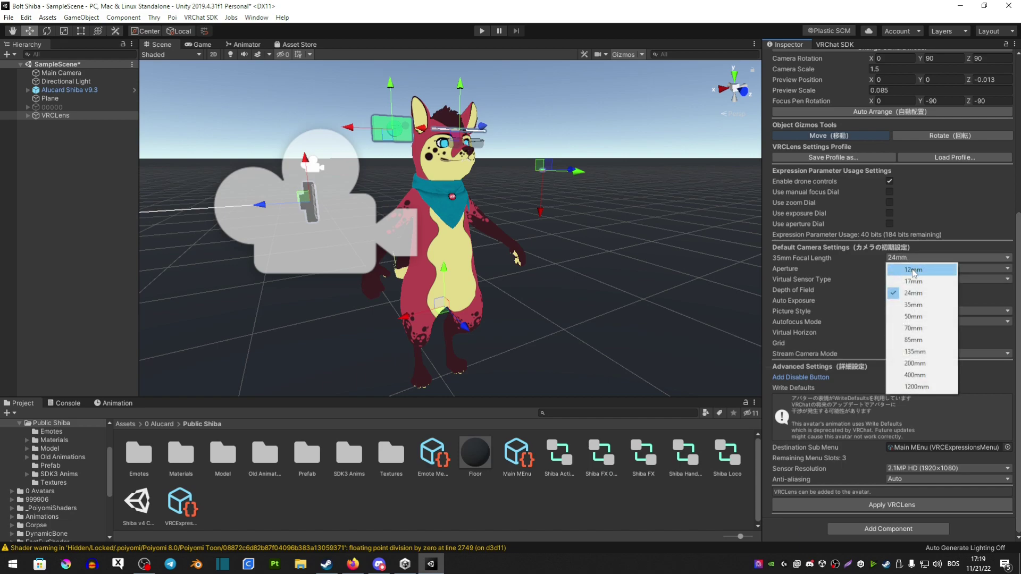
{"action": "left_click", "coordinate": [899, 268]}
{"action": "left_click", "coordinate": [904, 269]}
{"action": "left_click", "coordinate": [935, 281]}
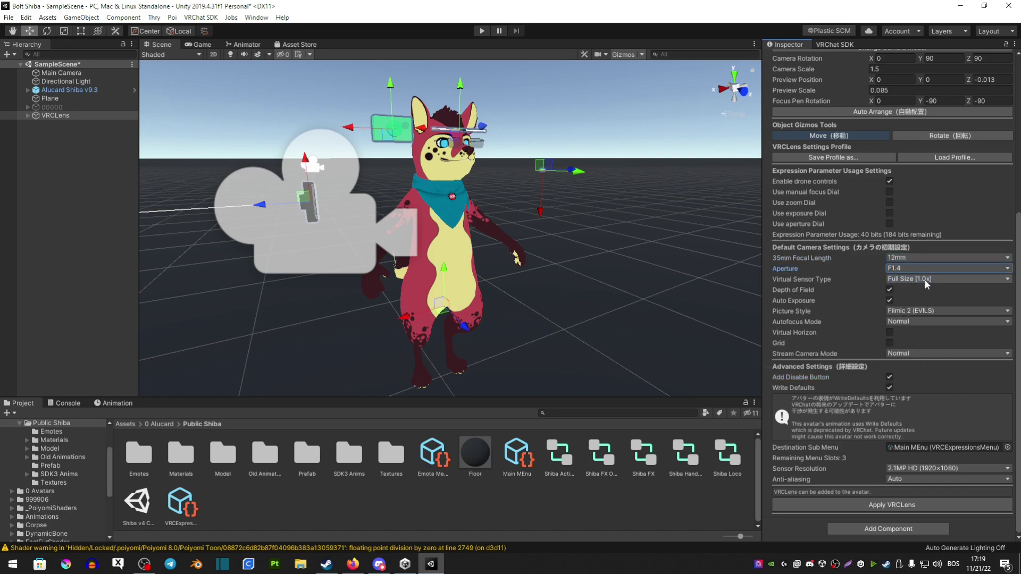
Enable the manual focus, zoom, exposure and aperture dials
{"action": "left_click", "coordinate": [889, 203]}
{"action": "left_click", "coordinate": [889, 192]}
{"action": "left_click", "coordinate": [889, 213]}
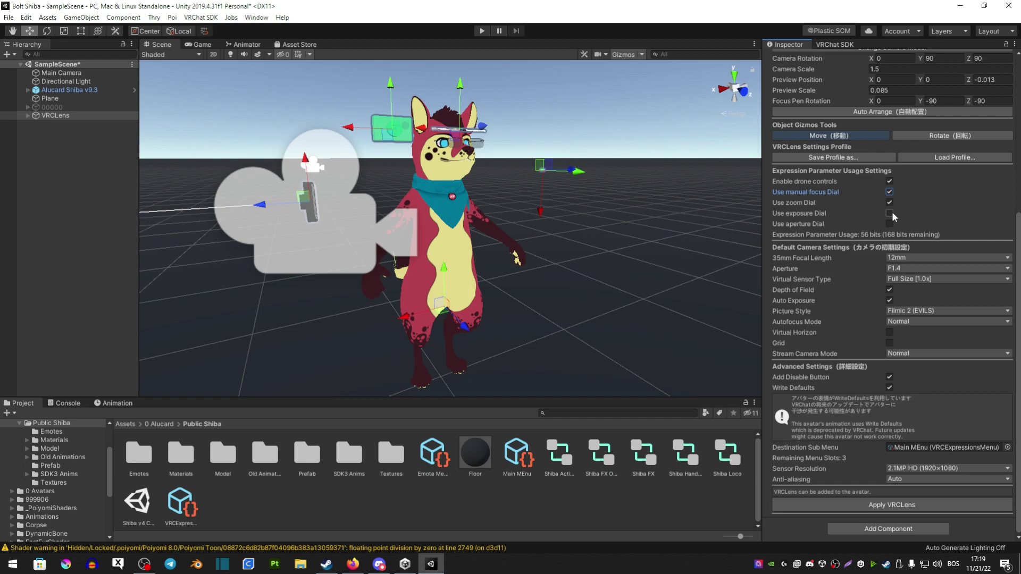
{"action": "left_click", "coordinate": [889, 224]}
Auto-arrange the VRCLens camera in front of the avatar and apply VRCLens
{"action": "left_click", "coordinate": [868, 113]}
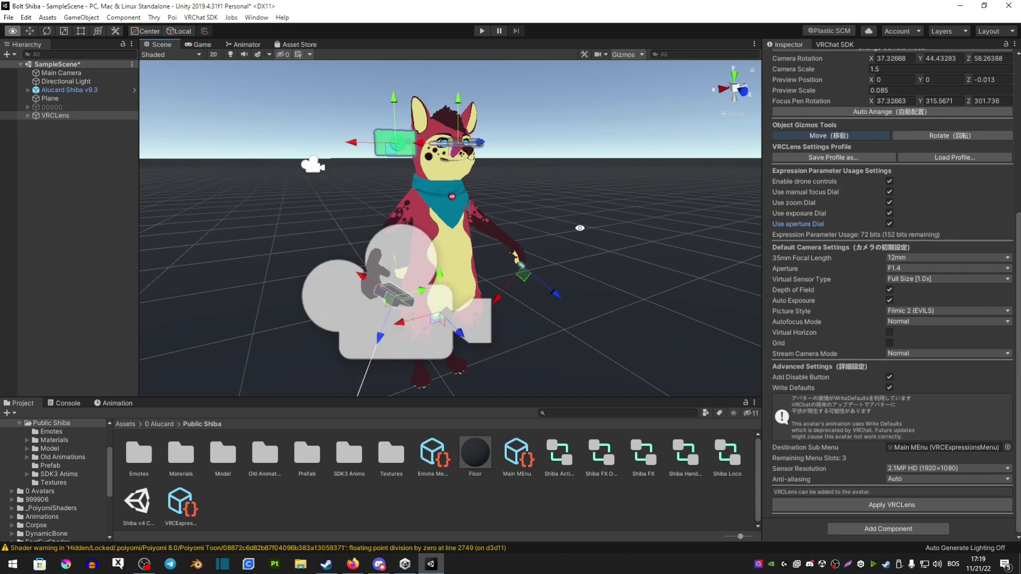
{"action": "mouse_move", "coordinate": [580, 227]}
{"action": "left_mouse_down", "text": "alt"}
{"action": "mouse_move", "coordinate": [679, 231]}
{"action": "mouse_move", "coordinate": [564, 217]}
{"action": "left_mouse_up", "text": "alt"}
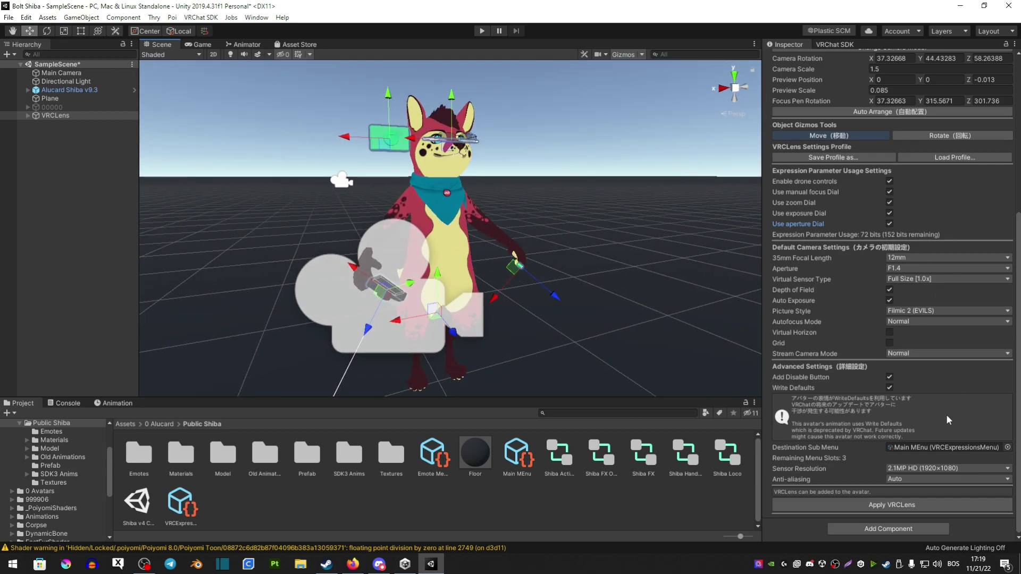
{"action": "left_click", "coordinate": [890, 504]}
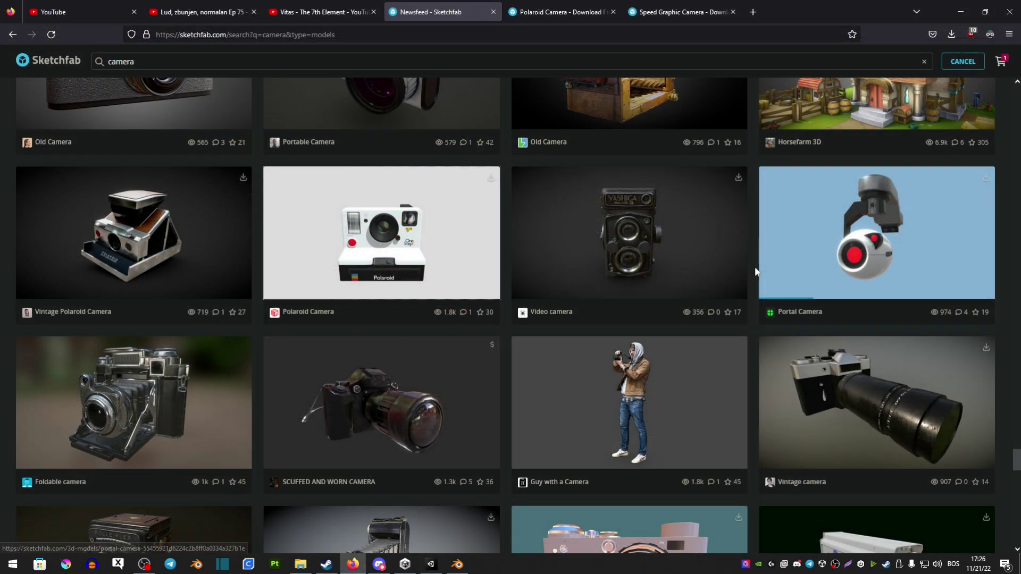
Browse the 'camera' results and view the Speed Graphic Camera's triangle count
{"action": "scroll", "coordinate": [755, 266], "scroll_direction": "down", "scroll_amount": 2}
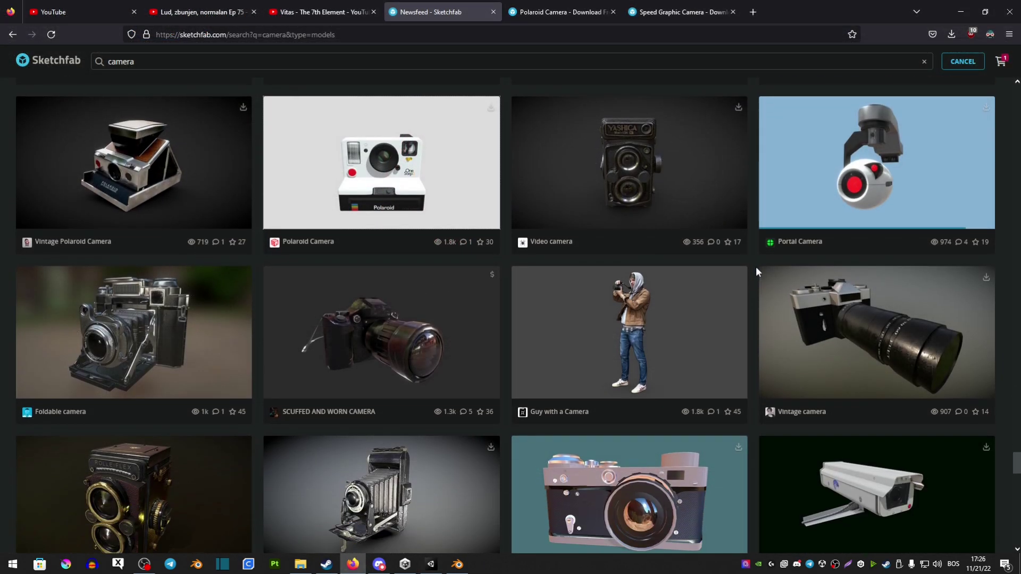
{"action": "scroll", "coordinate": [758, 267], "scroll_direction": "down", "scroll_amount": 6}
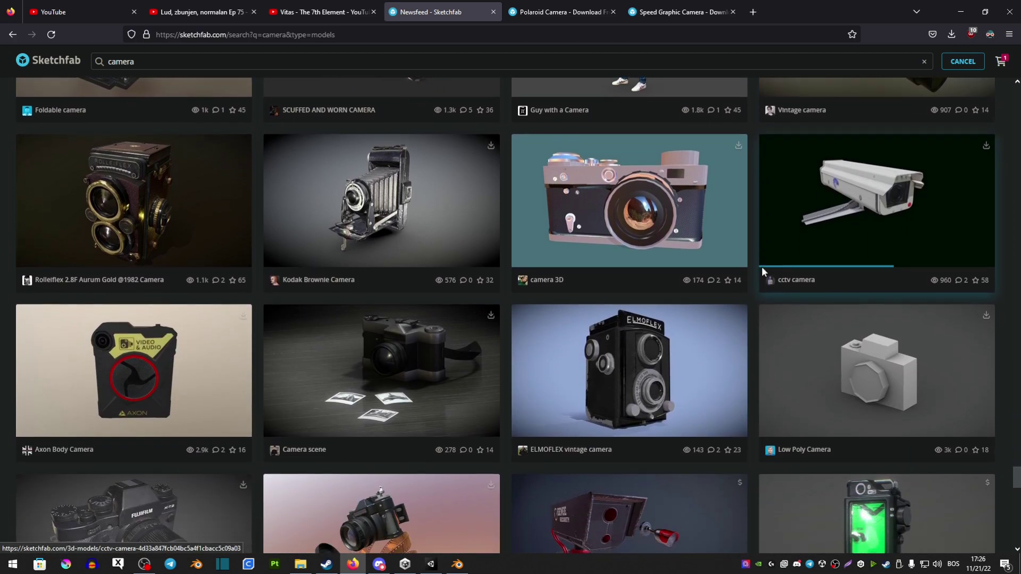
{"action": "scroll", "coordinate": [765, 273], "scroll_direction": "down", "scroll_amount": 5}
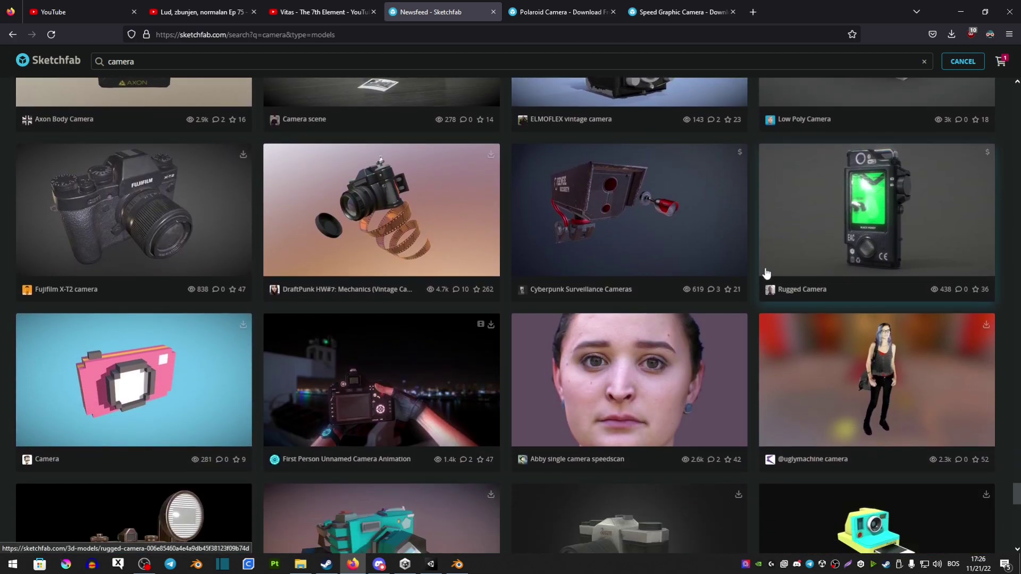
{"action": "scroll", "coordinate": [768, 273], "scroll_direction": "down", "scroll_amount": 9}
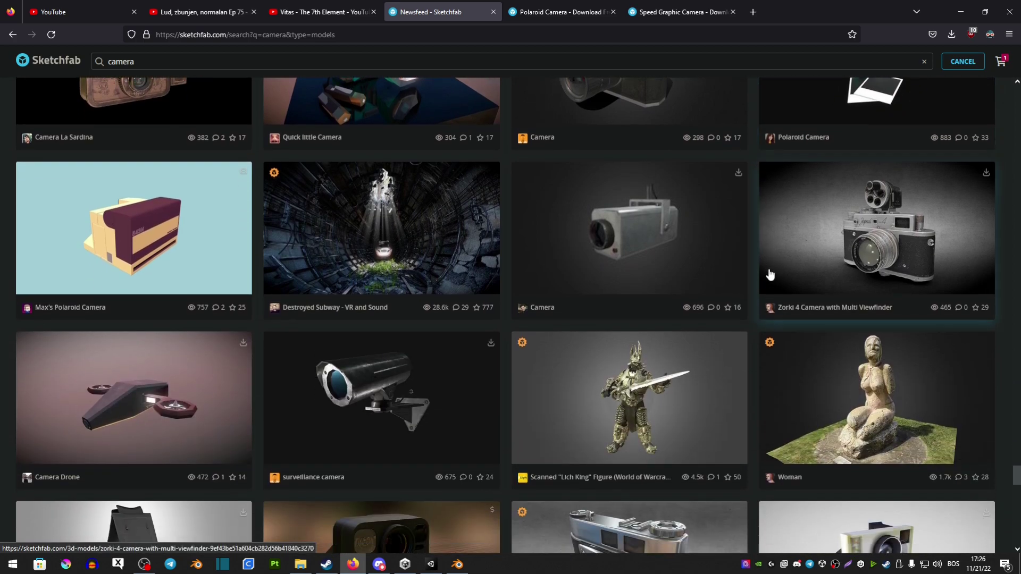
{"action": "scroll", "coordinate": [769, 272], "scroll_direction": "down", "scroll_amount": 7}
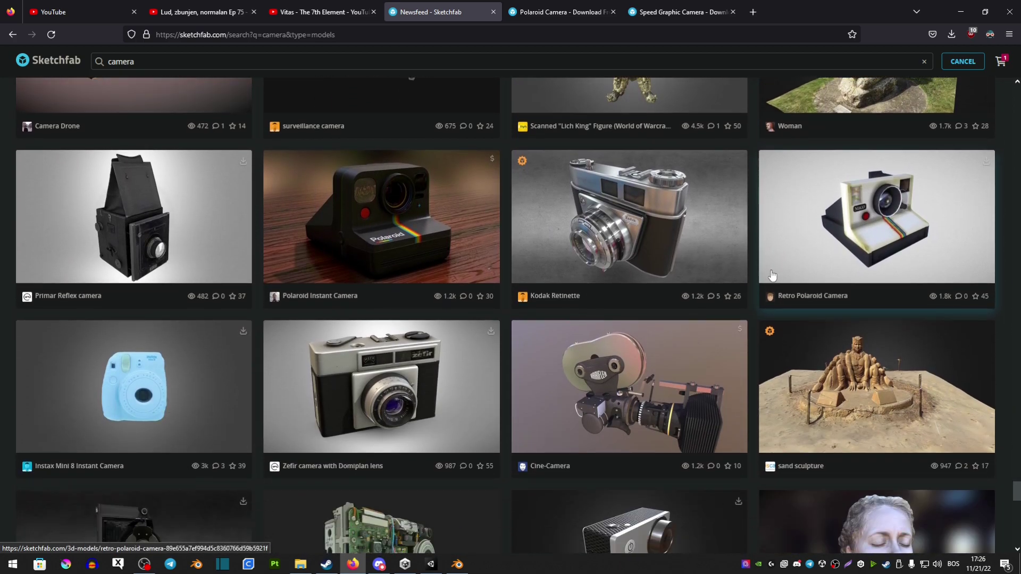
{"action": "scroll", "coordinate": [772, 274], "scroll_direction": "down", "scroll_amount": 7}
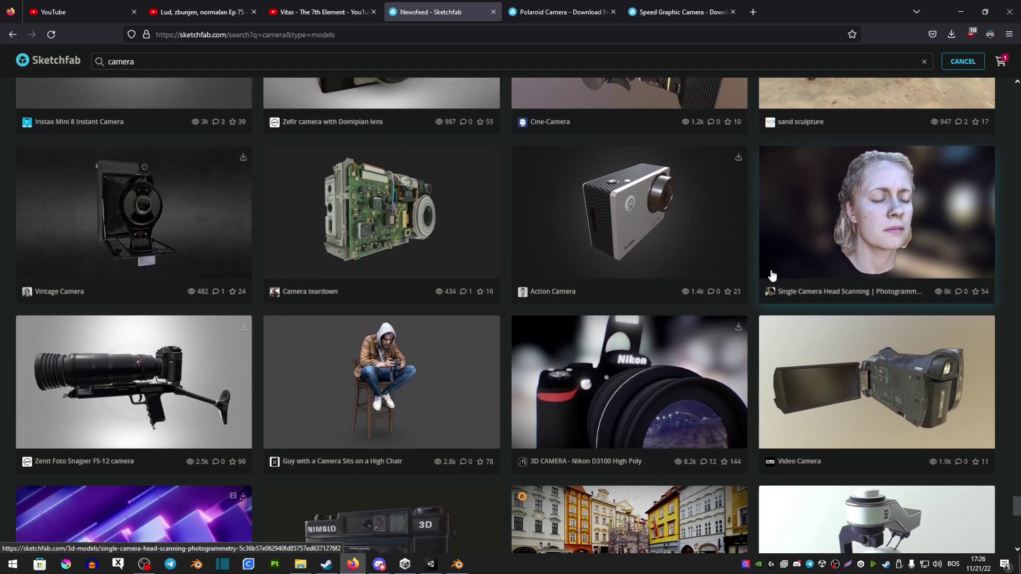
{"action": "scroll", "coordinate": [772, 274], "scroll_direction": "down", "scroll_amount": 6}
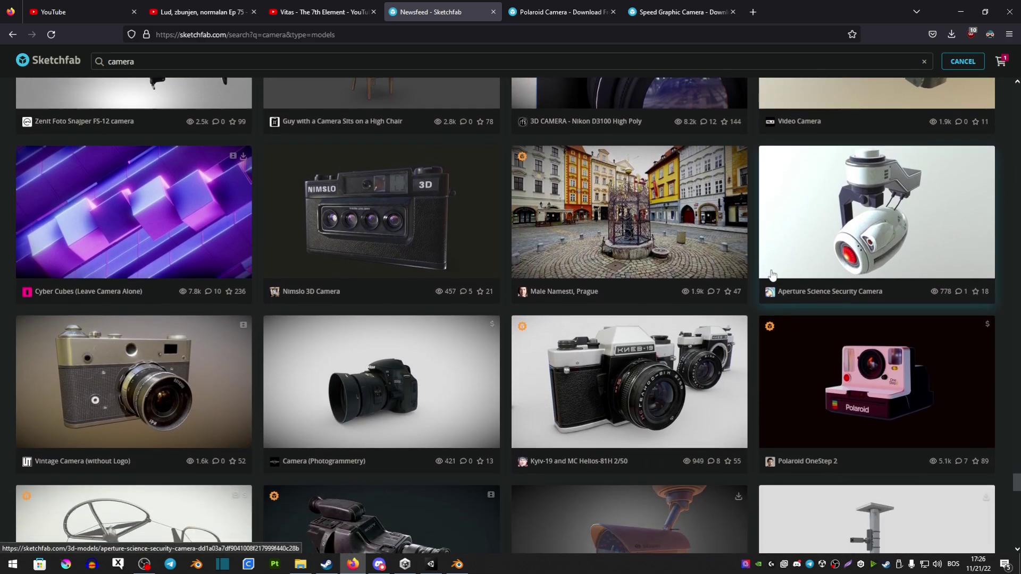
{"action": "scroll", "coordinate": [773, 274], "scroll_direction": "down", "scroll_amount": 7}
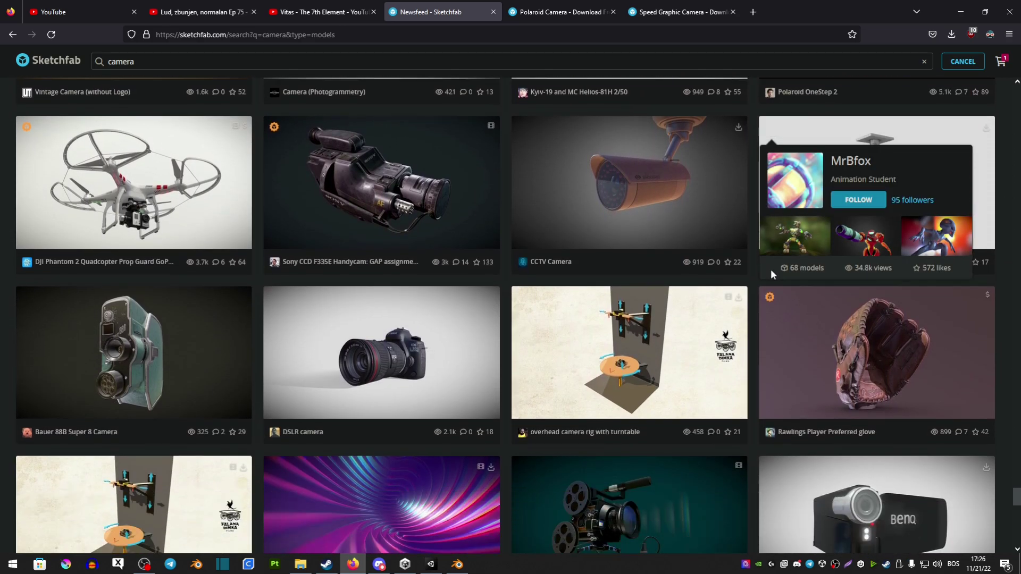
{"action": "scroll", "coordinate": [772, 273], "scroll_direction": "down", "scroll_amount": 7}
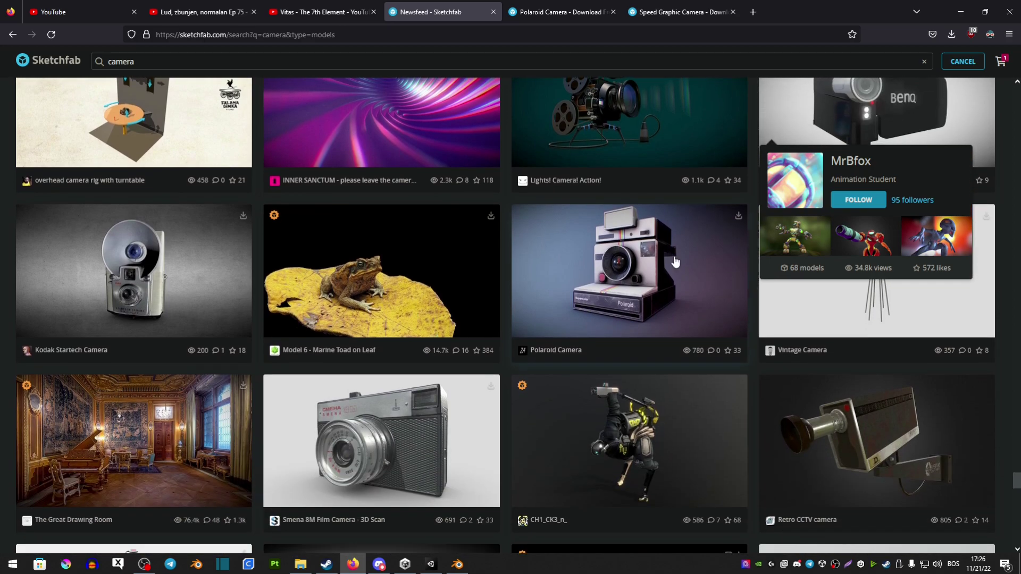
{"action": "left_click", "coordinate": [681, 12]}
{"action": "left_click_drag", "start_coordinate": [26, 443], "coordinate": [79, 446]}
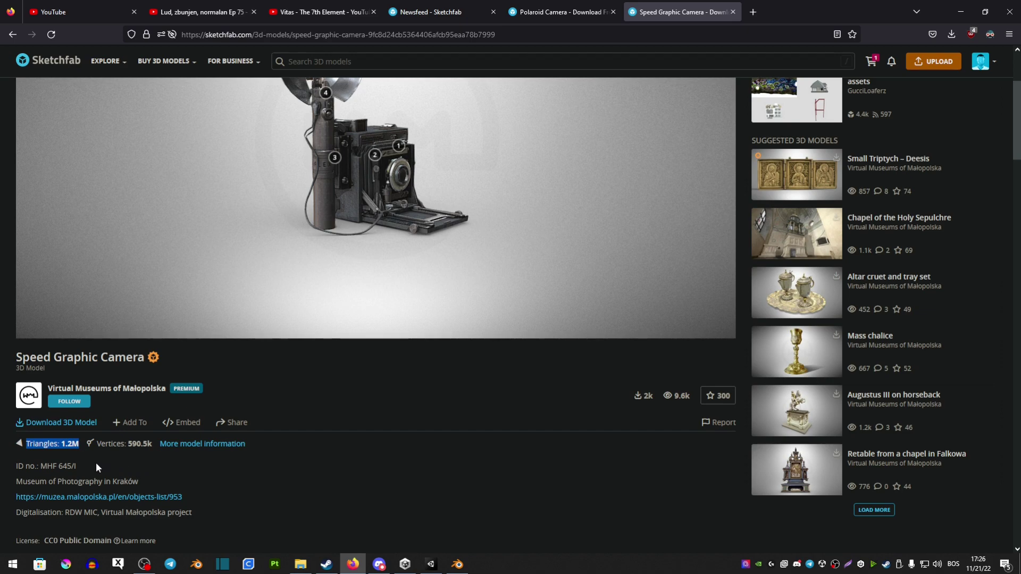
Recheck the Speed Graphic Camera's 1.2M triangles, then switch back to the Unity editor
{"action": "mouse_move", "coordinate": [79, 445]}
{"action": "left_mouse_down"}
{"action": "mouse_move", "coordinate": [30, 444]}
{"action": "mouse_move", "coordinate": [79, 444]}
{"action": "left_mouse_up"}
{"action": "left_click", "coordinate": [114, 463]}
{"action": "scroll", "coordinate": [213, 462], "scroll_direction": "up", "scroll_amount": 3}
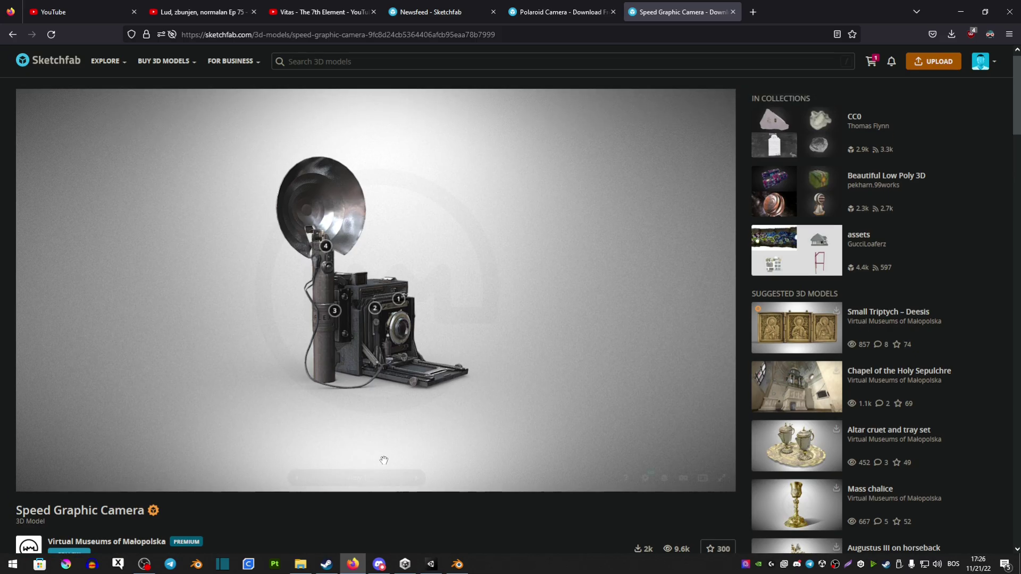
{"action": "key", "text": "alt+Tab"}
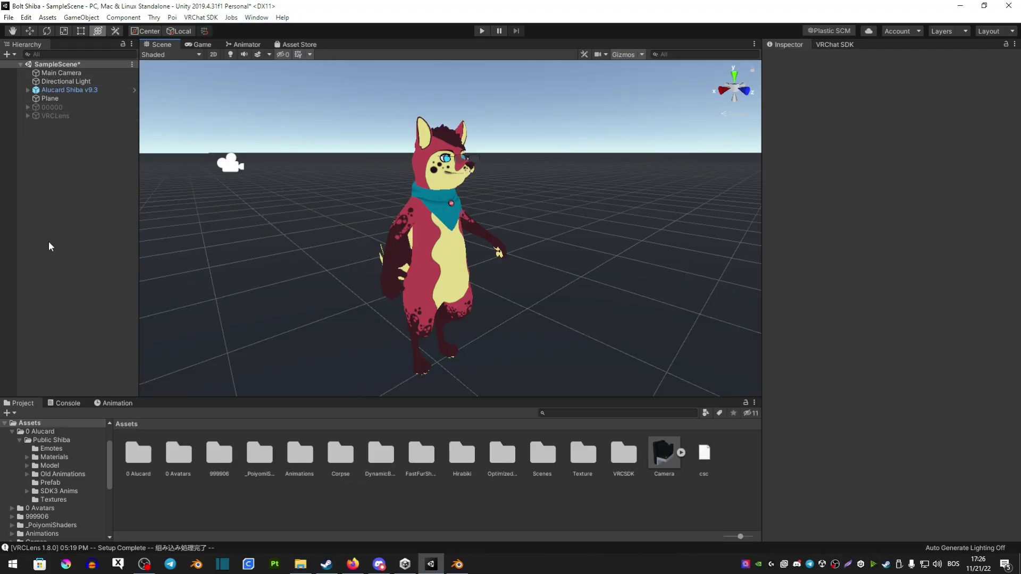
Assign Camera.fbx to the VRCLens Camera Model field, then deselect and reframe the avatar
{"action": "left_click", "coordinate": [660, 458]}
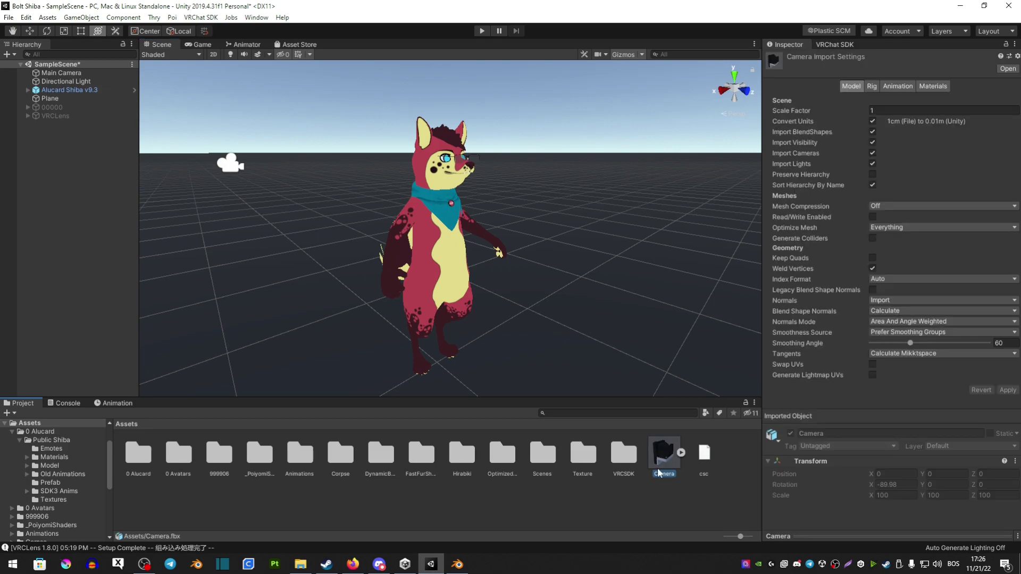
{"action": "left_click", "coordinate": [68, 115]}
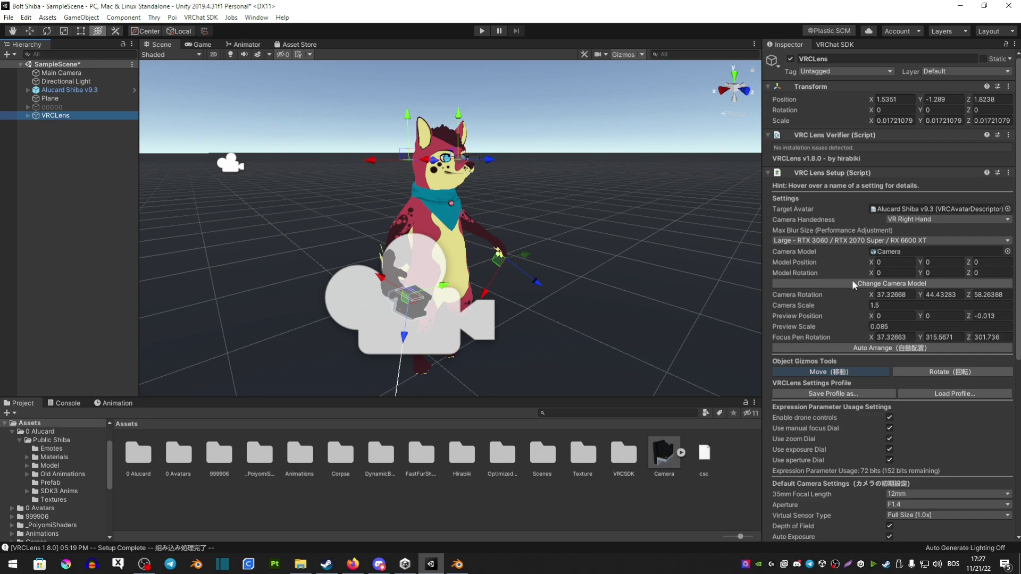
{"action": "left_click_drag", "start_coordinate": [675, 447], "coordinate": [894, 260]}
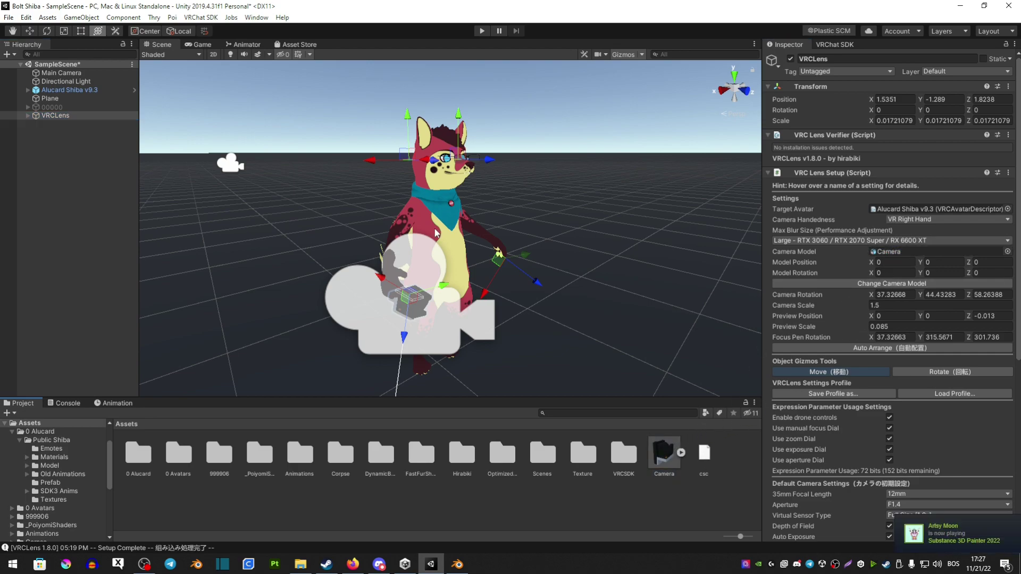
{"action": "left_click", "coordinate": [573, 170]}
{"action": "left_click_drag", "start_coordinate": [570, 114], "coordinate": [564, 219], "text": "alt"}
{"action": "right_click_drag", "start_coordinate": [564, 220], "coordinate": [766, 432], "text": "alt"}
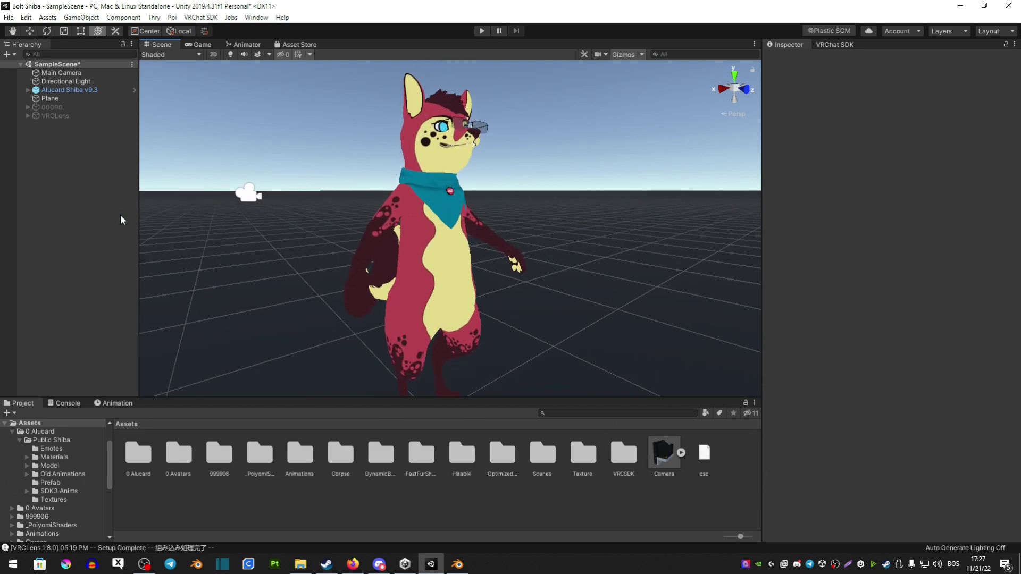
Select VRCLens and inspect the new camera model in the avatar's hand from several angles
{"action": "left_click", "coordinate": [55, 115]}
{"action": "left_click_drag", "start_coordinate": [478, 239], "coordinate": [563, 266], "text": "alt"}
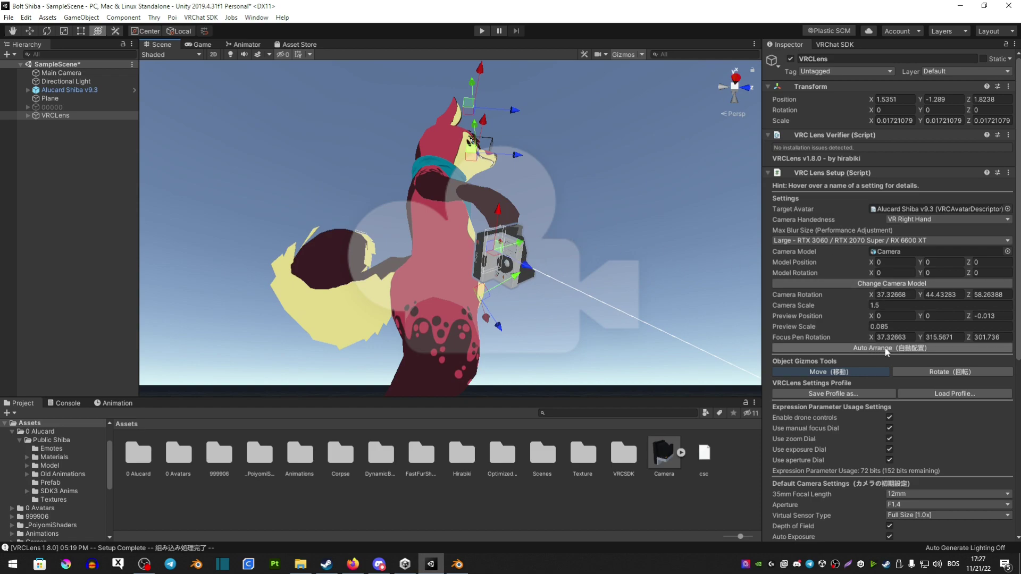
{"action": "left_click_drag", "start_coordinate": [478, 276], "coordinate": [648, 277], "text": "alt"}
{"action": "scroll", "coordinate": [501, 288], "scroll_direction": "up", "scroll_amount": 5}
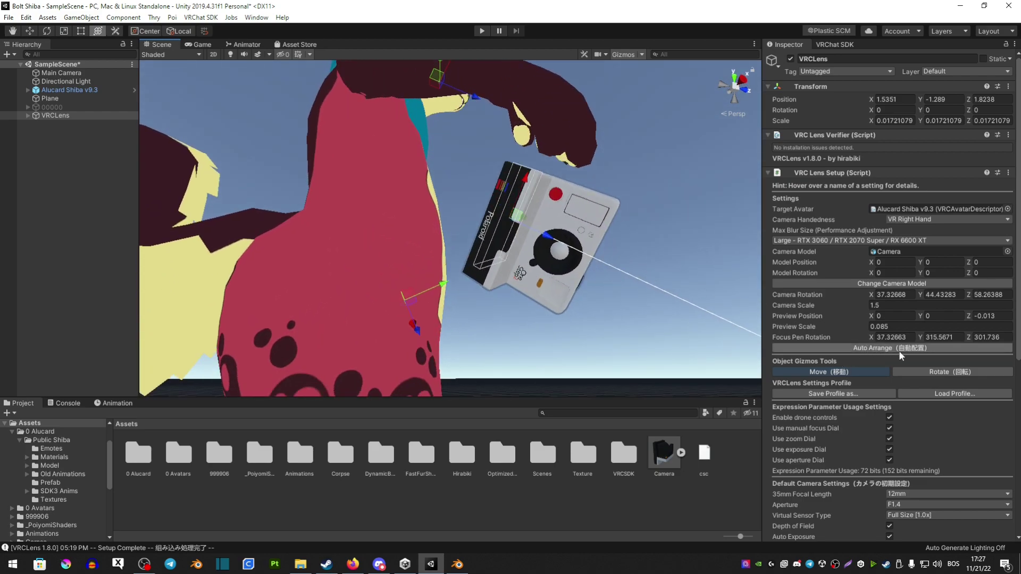
{"action": "left_click_drag", "start_coordinate": [643, 238], "coordinate": [655, 235], "text": "alt"}
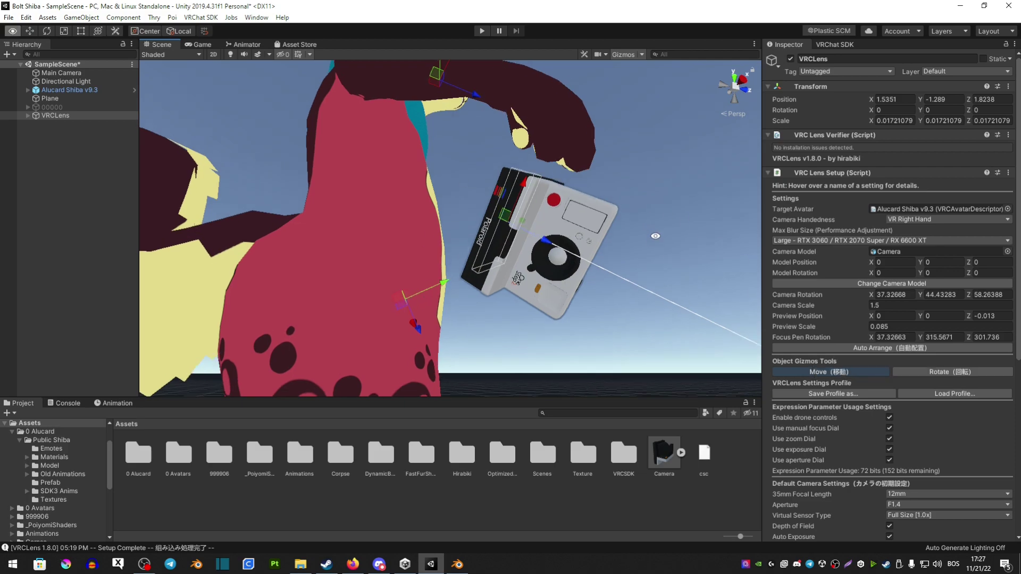
{"action": "left_click", "coordinate": [876, 349]}
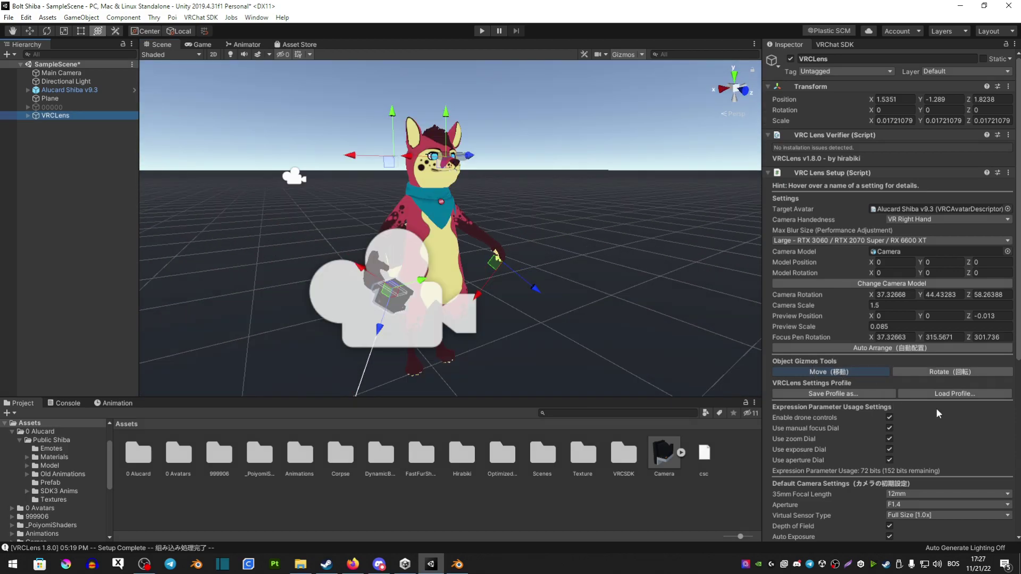
Auto-fix the prefab position error and swap the camera to the avatar's correct hand
{"action": "scroll", "coordinate": [936, 407], "scroll_direction": "down", "scroll_amount": 5}
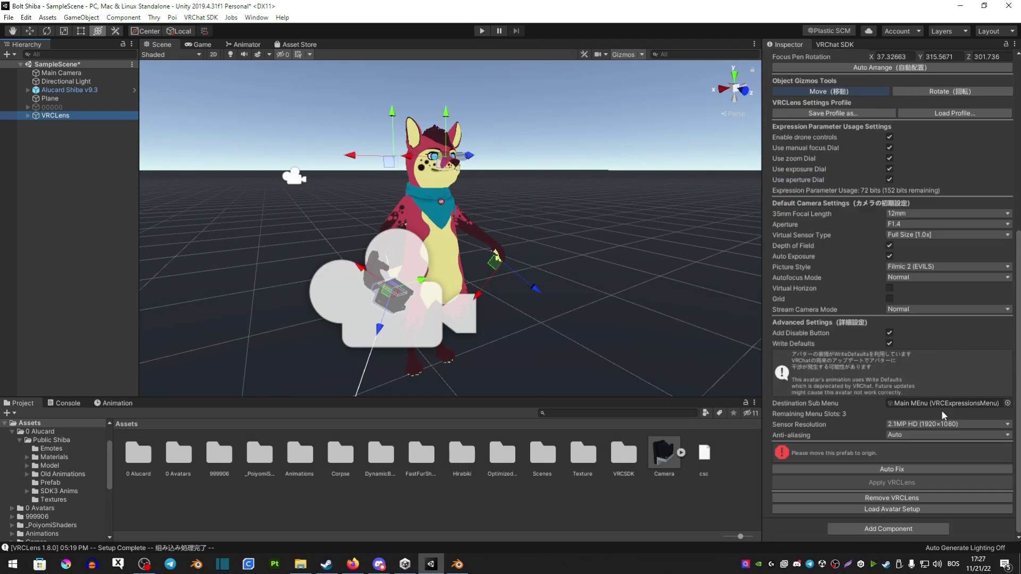
{"action": "left_click", "coordinate": [890, 470]}
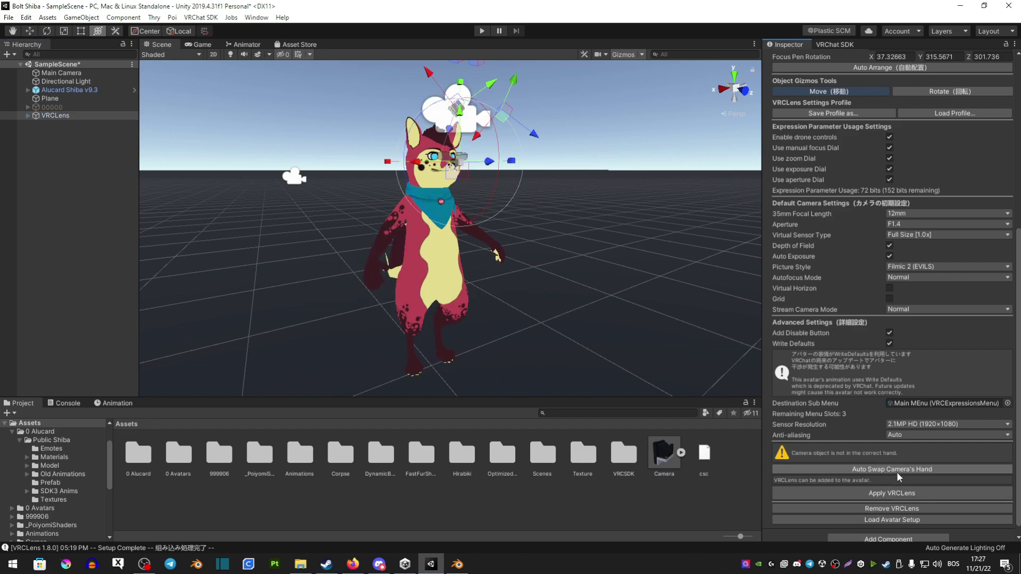
{"action": "left_click", "coordinate": [897, 471]}
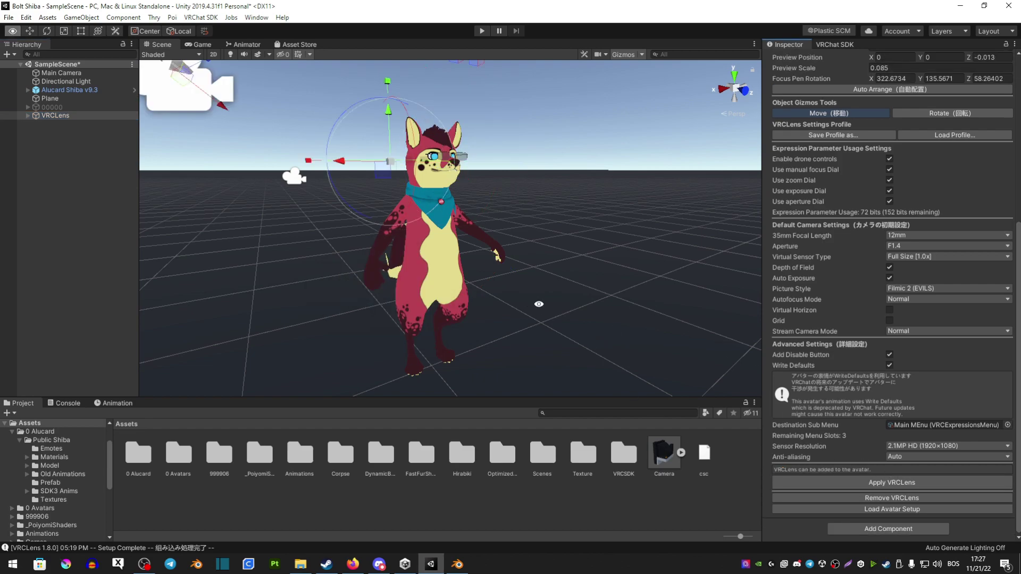
{"action": "left_click_drag", "start_coordinate": [539, 304], "coordinate": [535, 296], "text": "alt"}
Auto-arrange the camera around the avatar and apply VRCLens
{"action": "scroll", "coordinate": [852, 243], "scroll_direction": "up", "scroll_amount": 3}
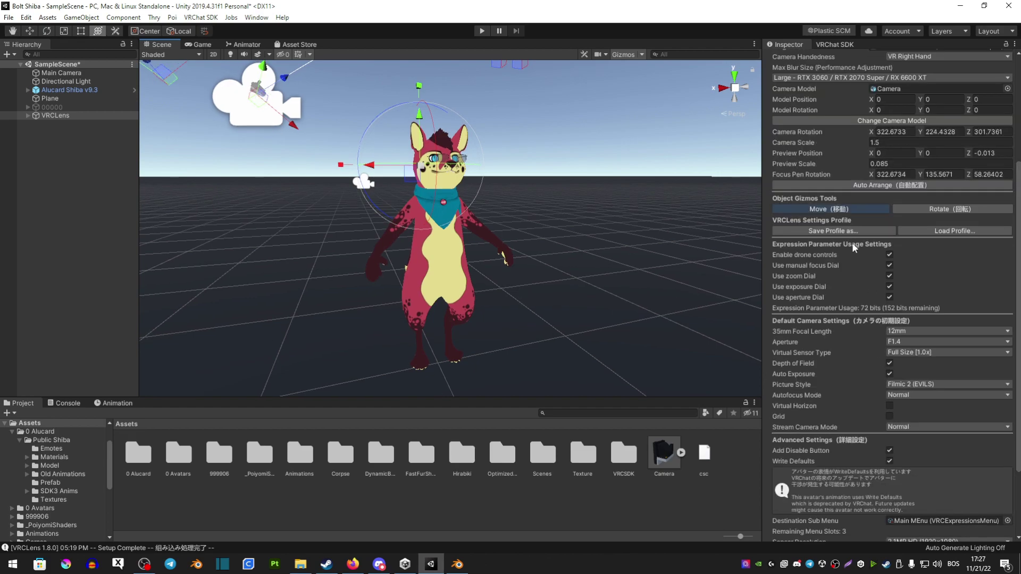
{"action": "left_click", "coordinate": [876, 187]}
{"action": "scroll", "coordinate": [888, 346], "scroll_direction": "down", "scroll_amount": 3}
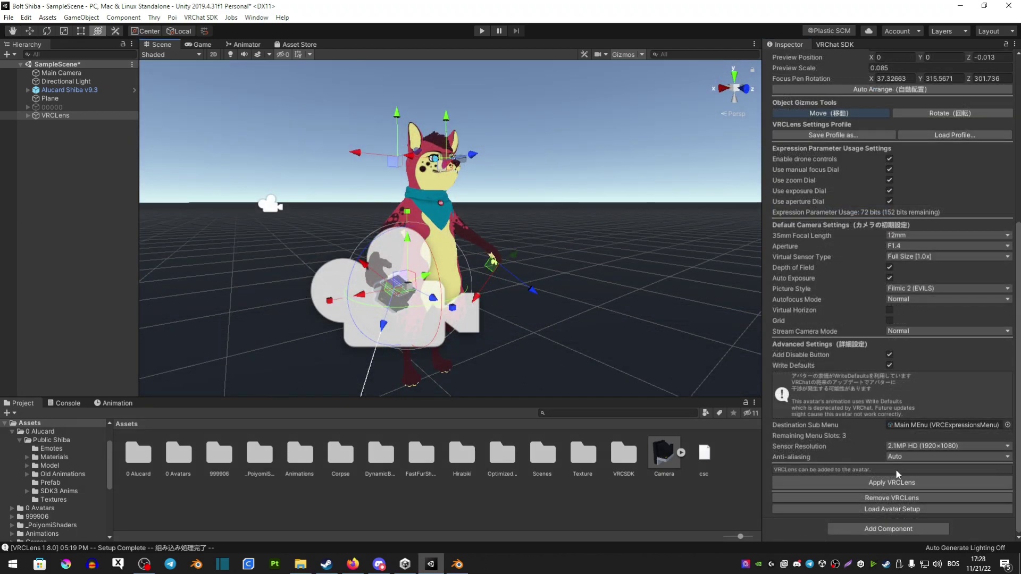
{"action": "left_click", "coordinate": [887, 482]}
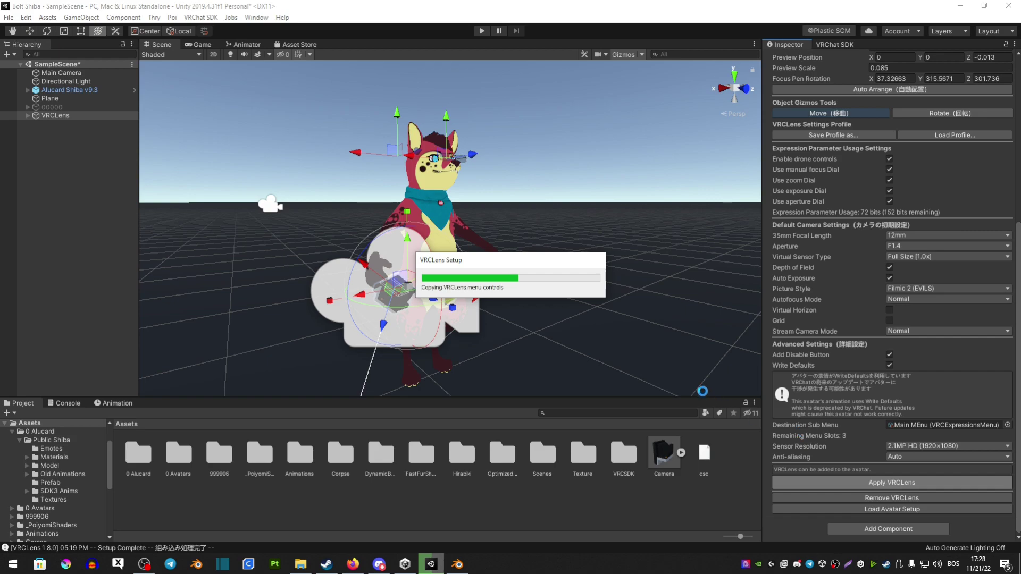
In the VRChat SDK Builder, auto-fix the avatar's Read/Write and Blendshape Normals errors
{"action": "left_click", "coordinate": [827, 45]}
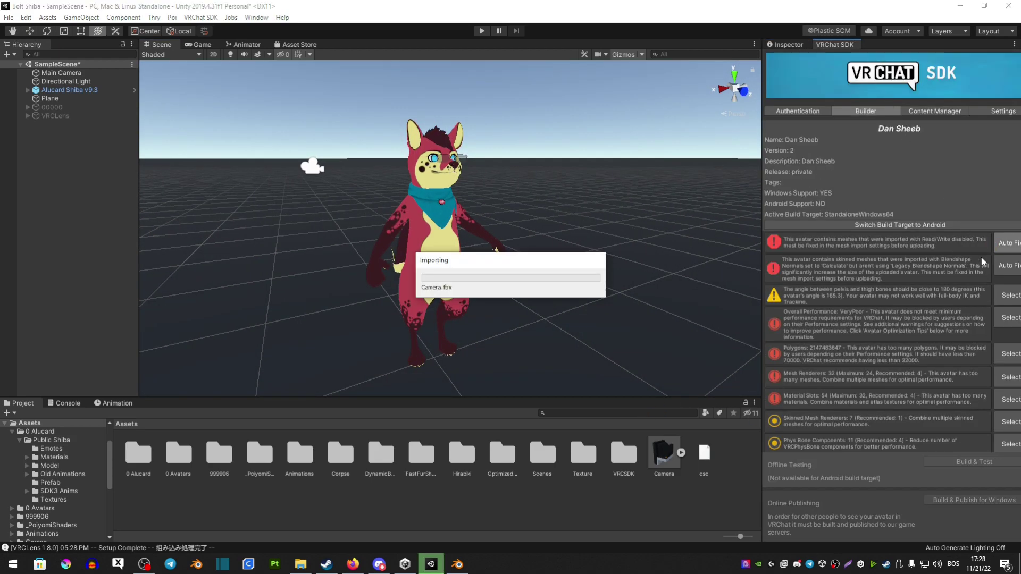
{"action": "left_click", "coordinate": [1002, 273]}
{"action": "left_click", "coordinate": [1017, 250]}
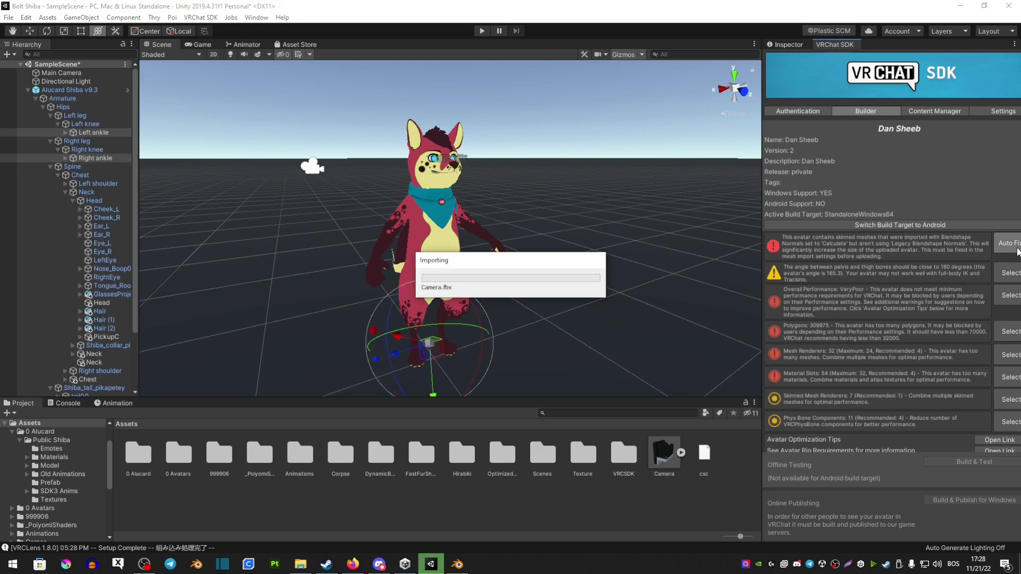